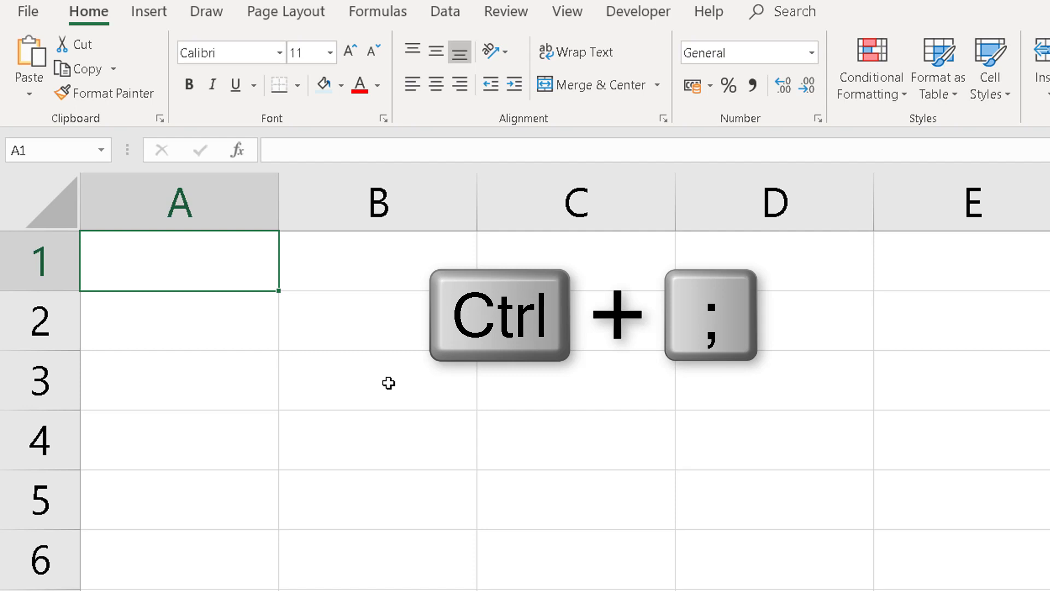
Enter the current date as a fixed value in cell A1 and the formula =TODAY() in cell A2
key(ctrl+semicolon)
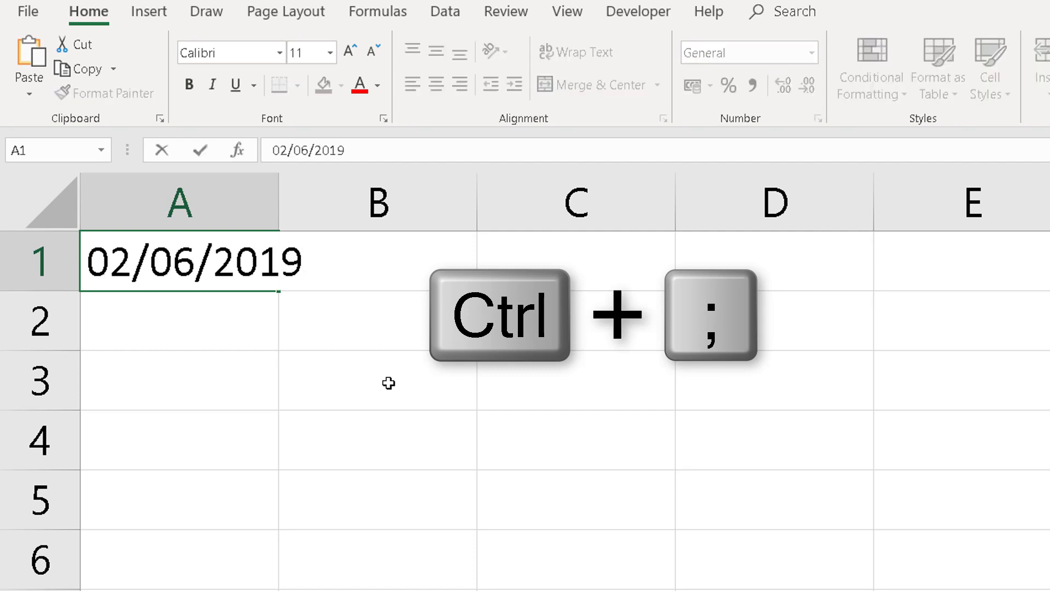
key(Return)
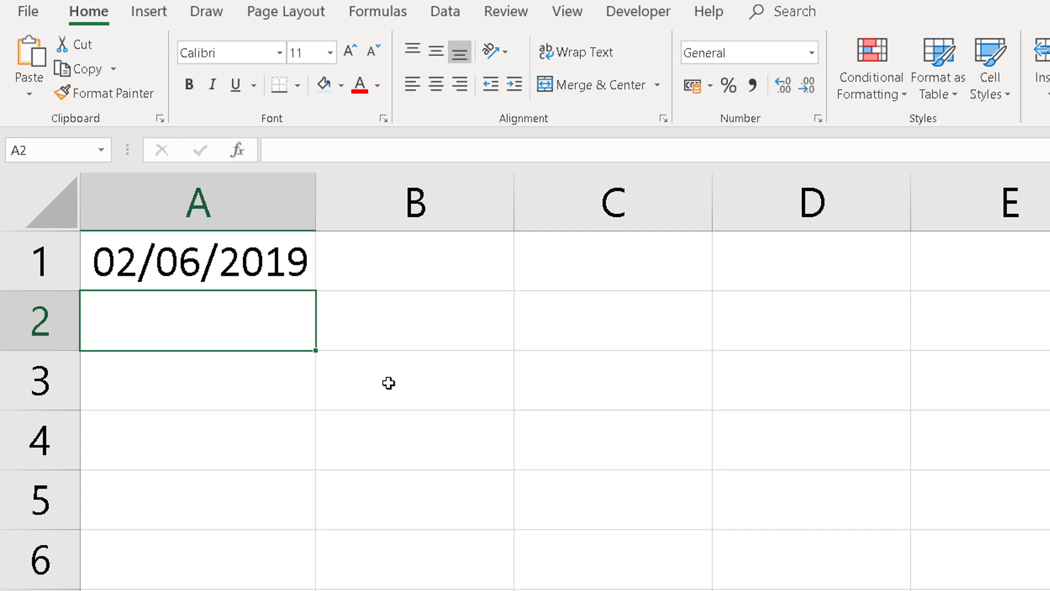
text(=)
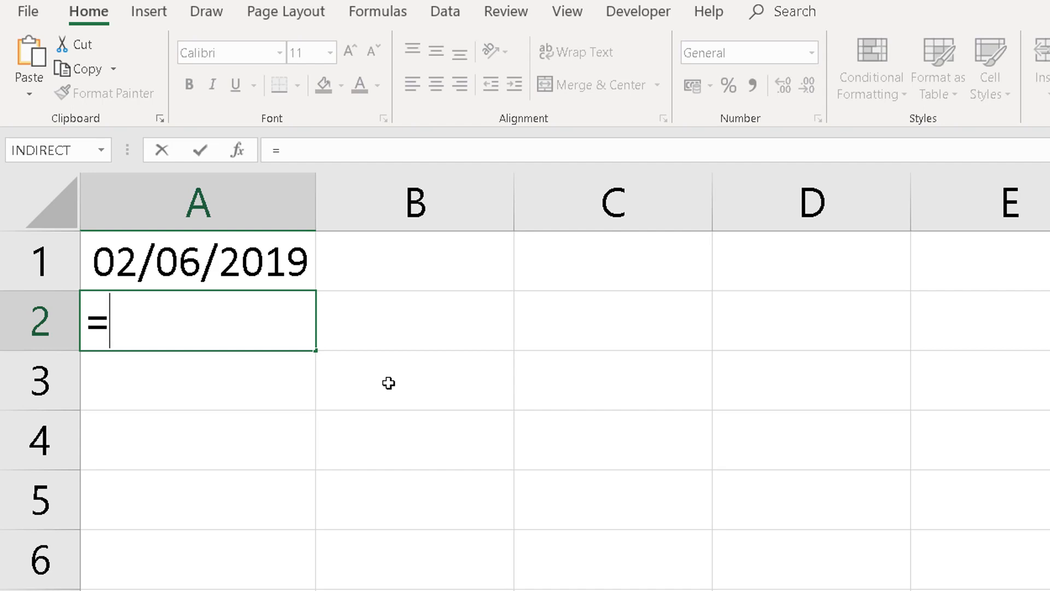
text(today)
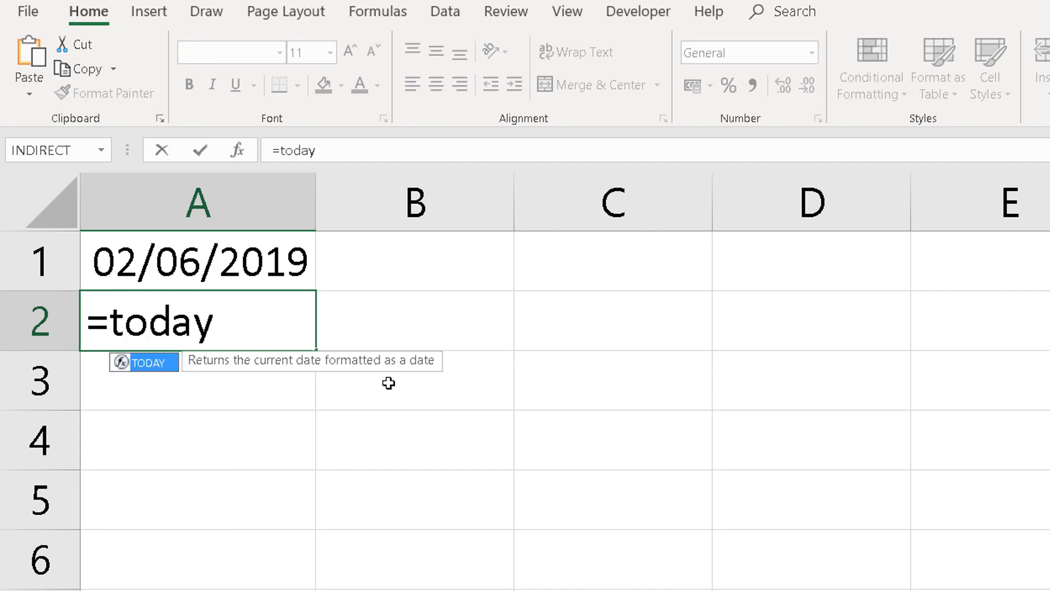
text(())
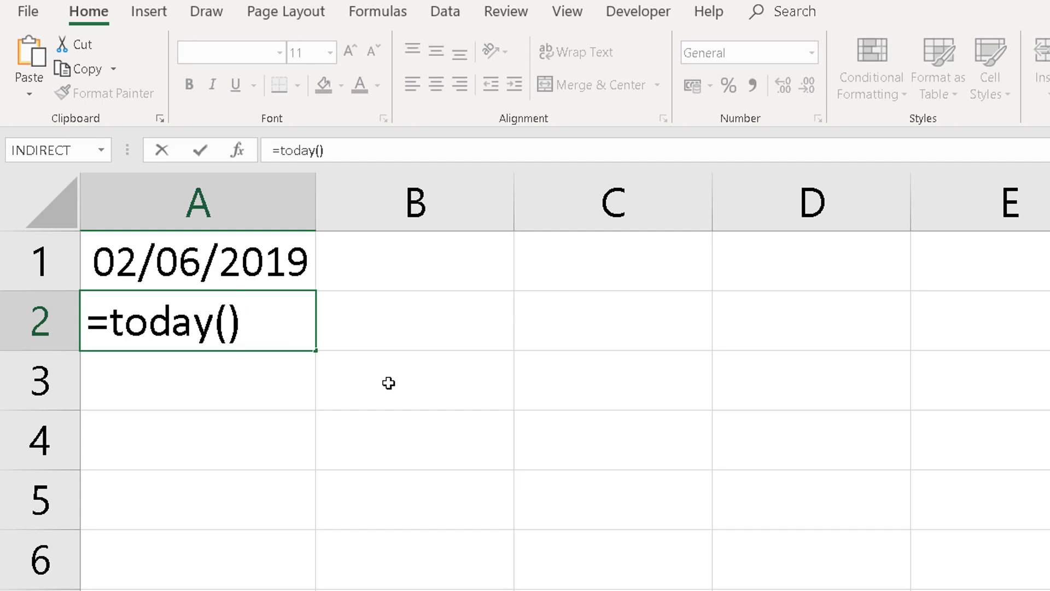
key(Return)
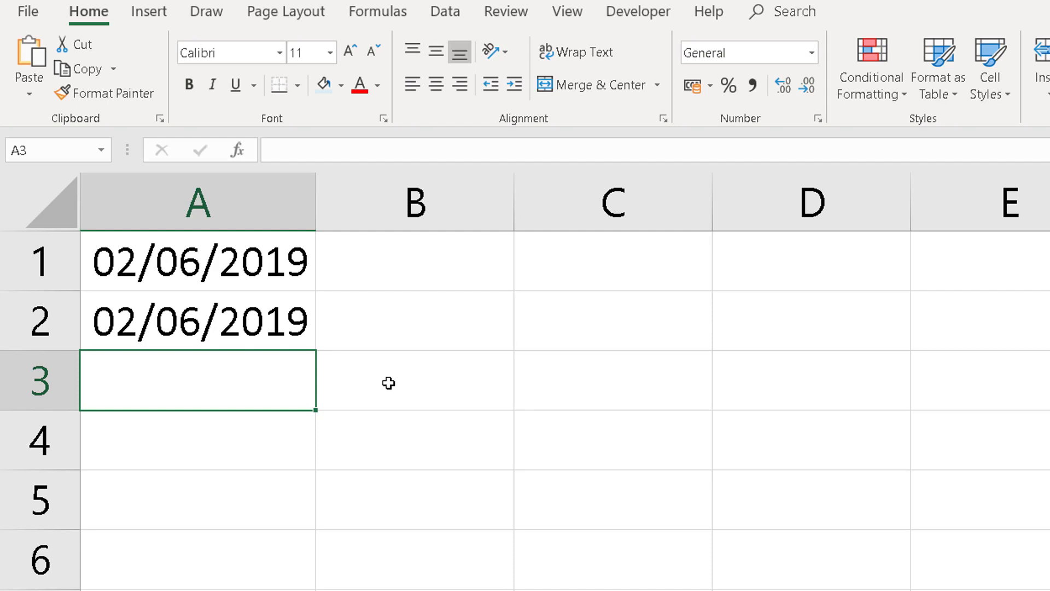
Enter the formula =NOW() in cell A3
text(=)
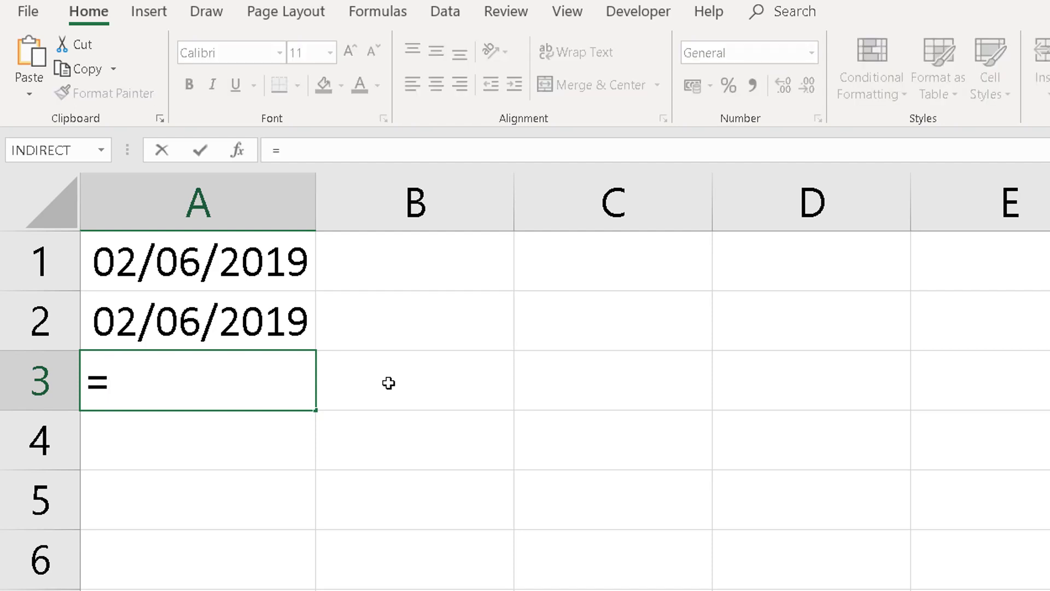
text(now)
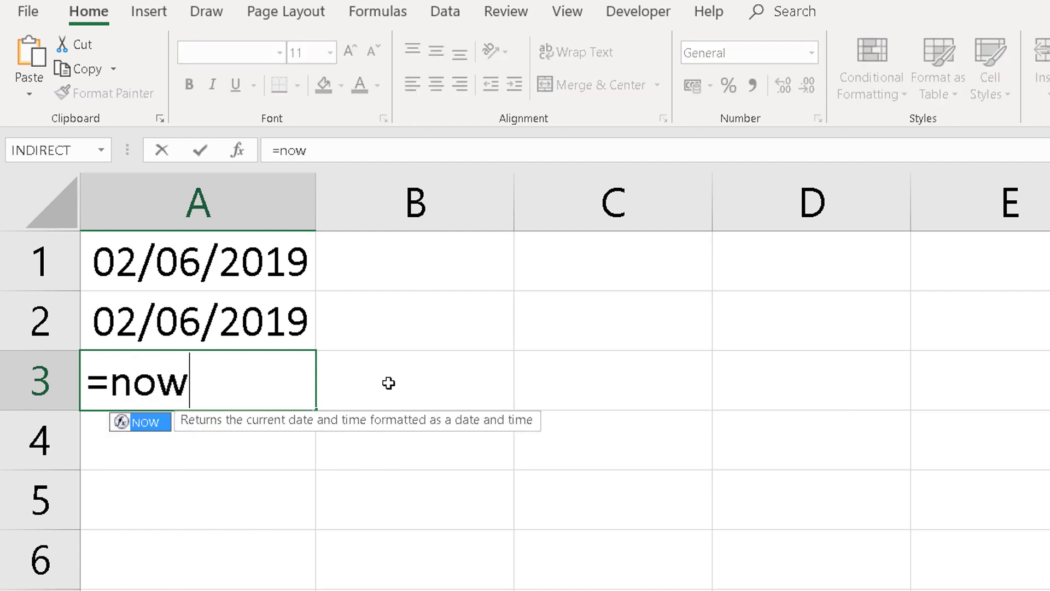
text(())
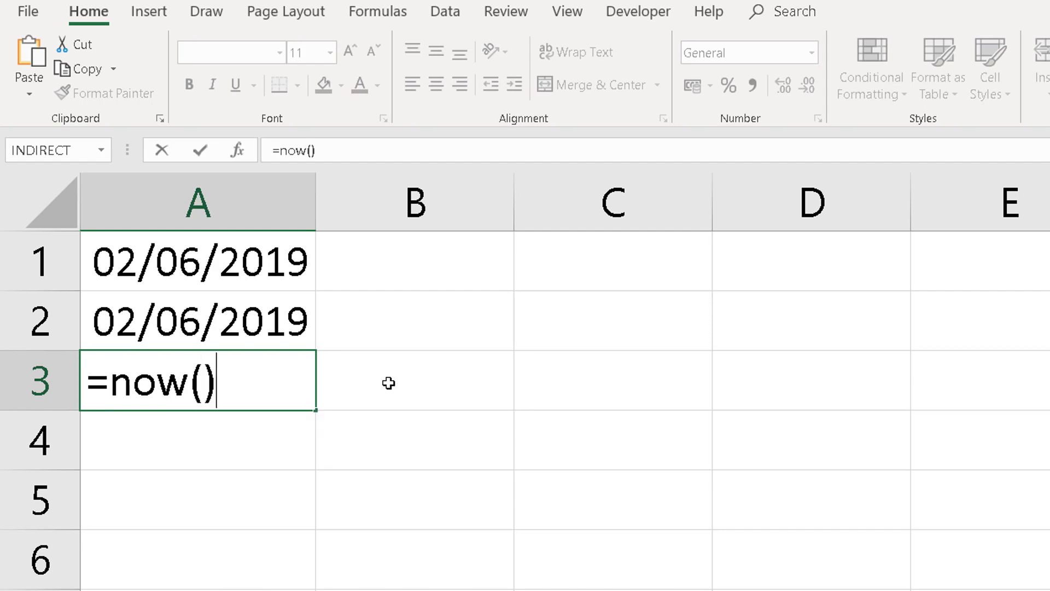
key(Return)
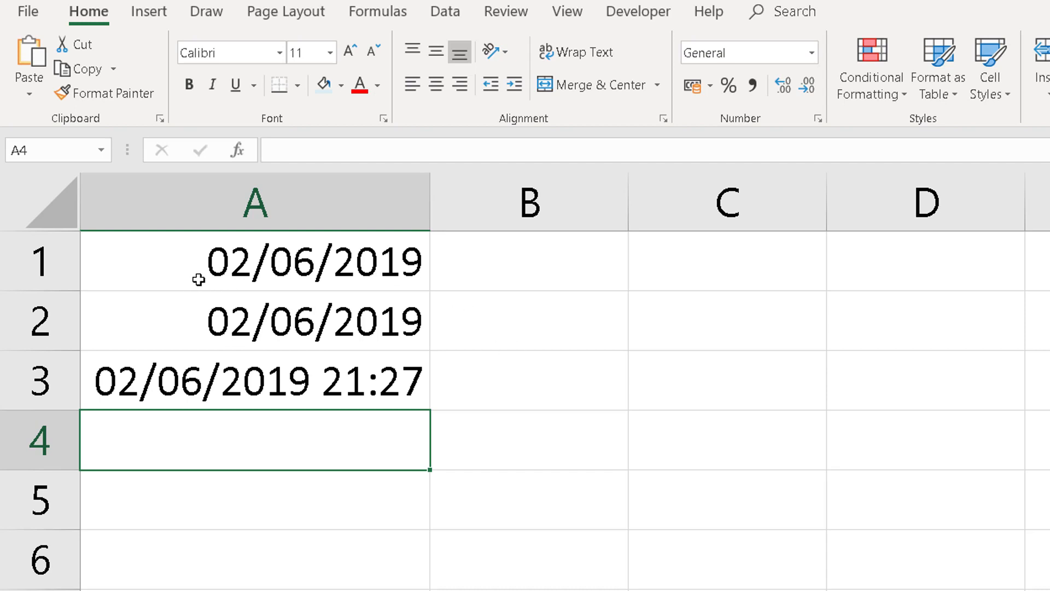
Format the date in cell A1 with the built-in date type *14 March 2012
click(339, 266)
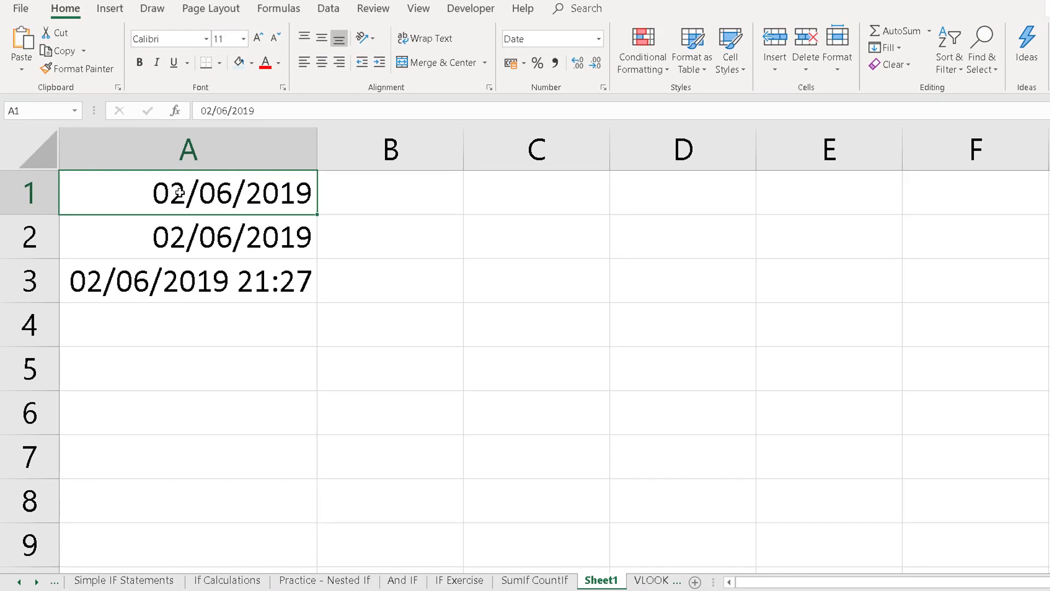
right_click(202, 194)
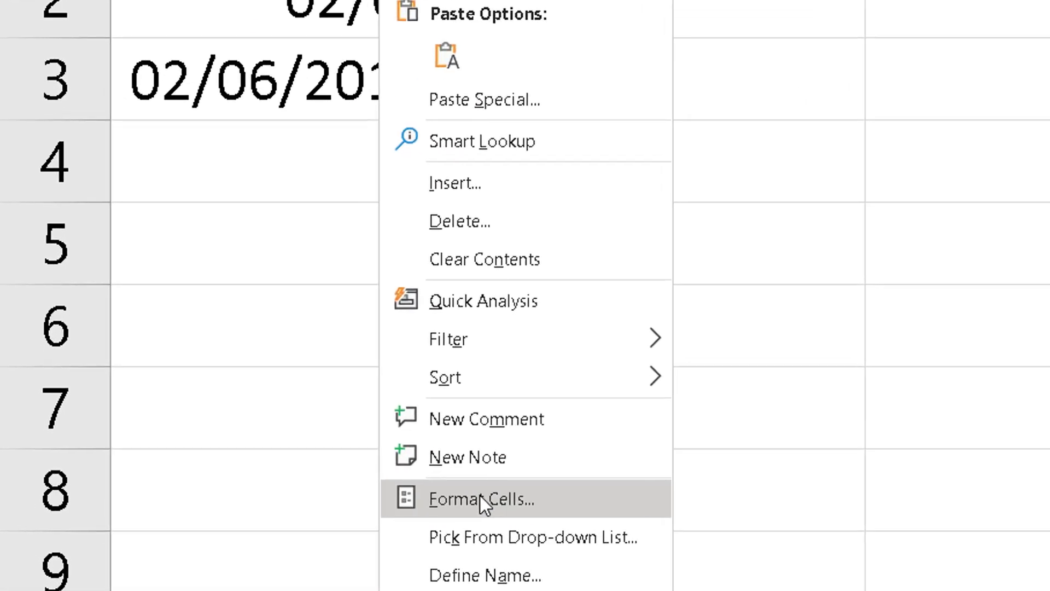
click(480, 495)
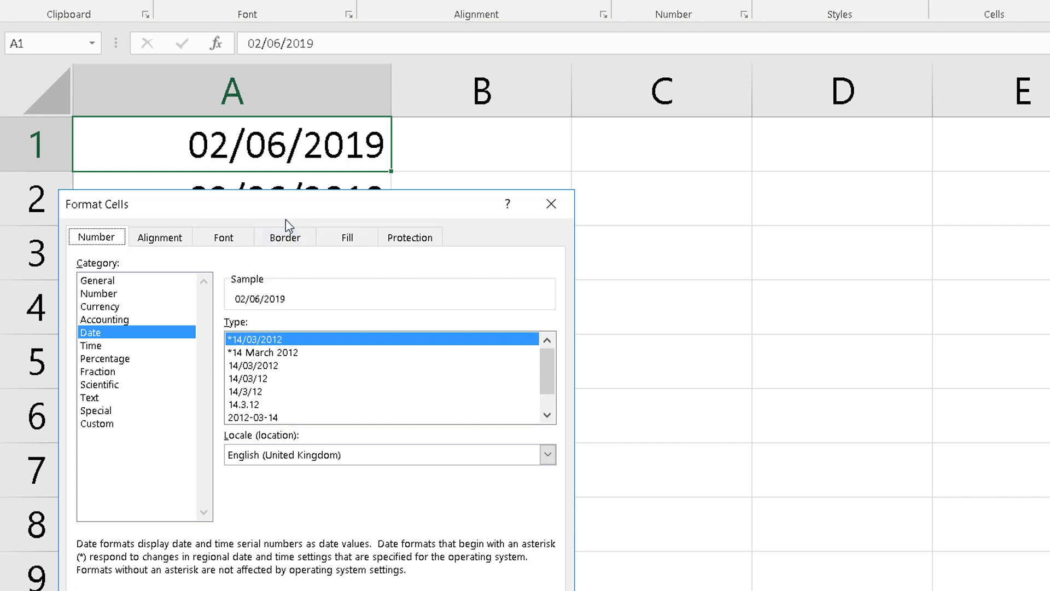
drag(285, 210, 631, 94)
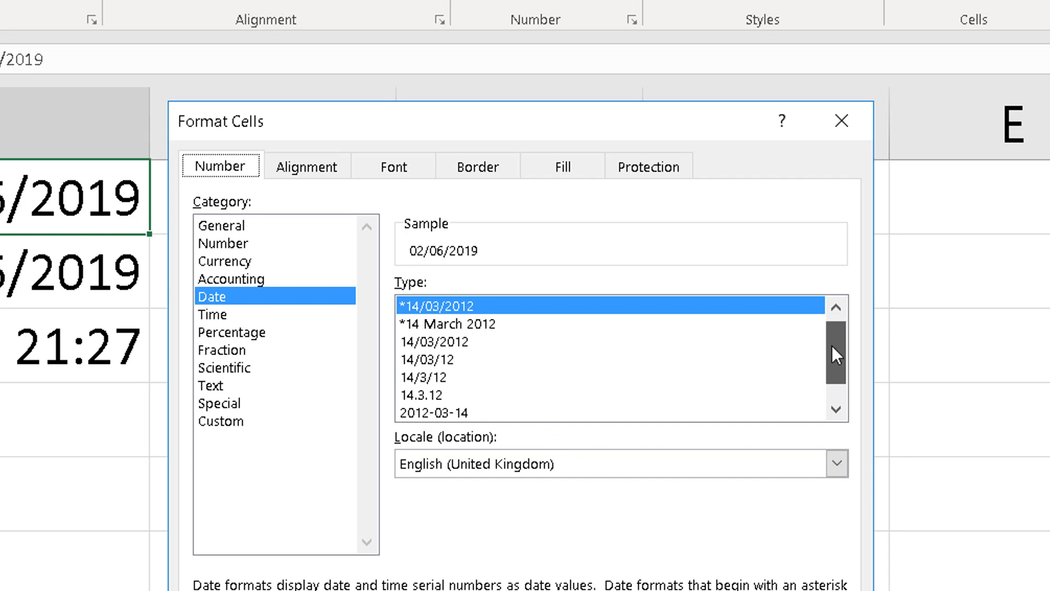
drag(832, 346, 829, 304)
click(422, 327)
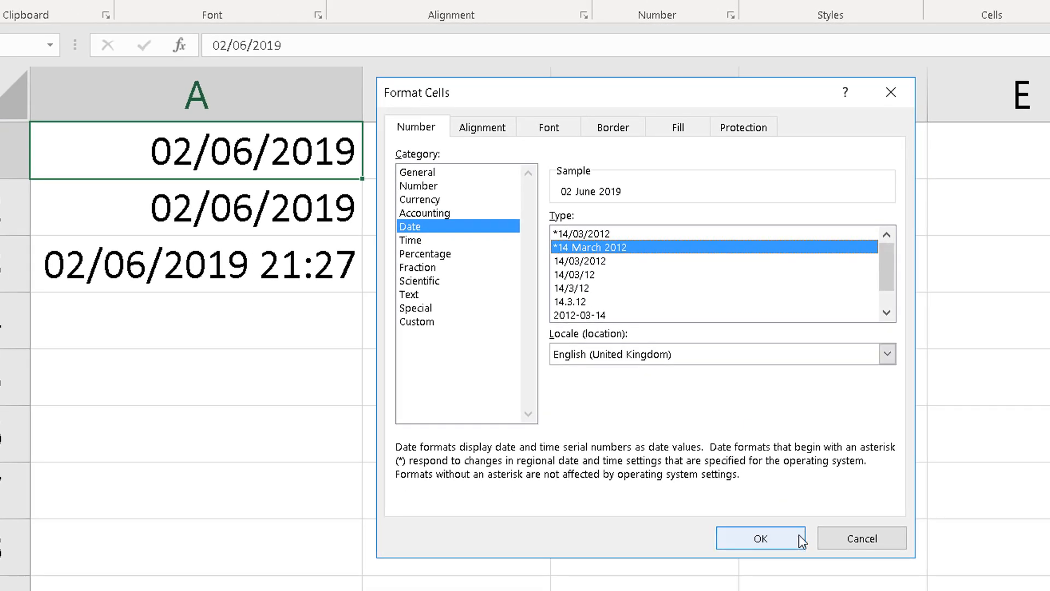
click(760, 539)
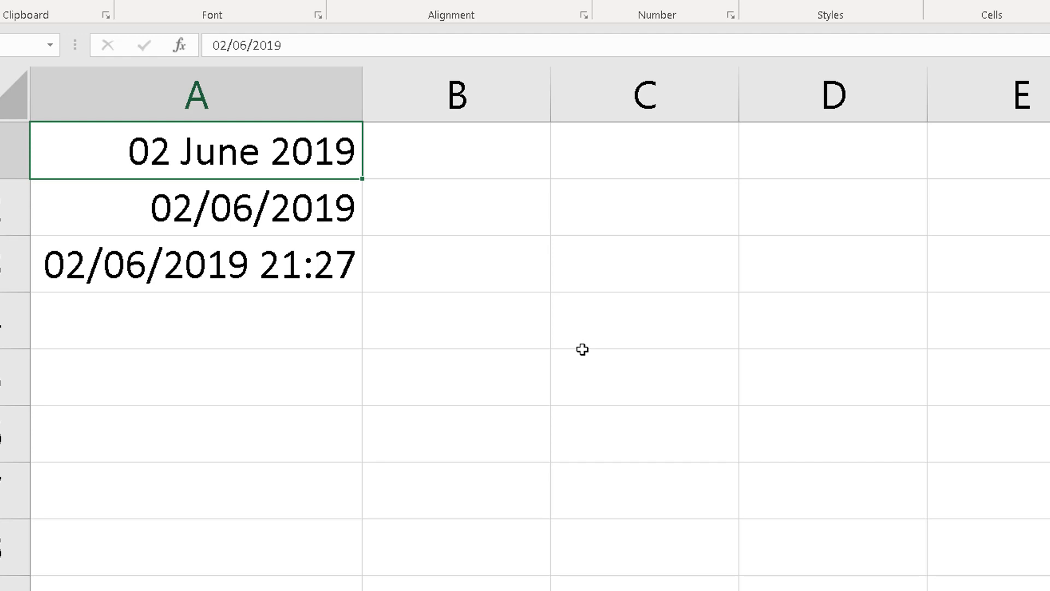
Open the cell format settings for A2, choose the Custom category and clear the existing format code
click(216, 218)
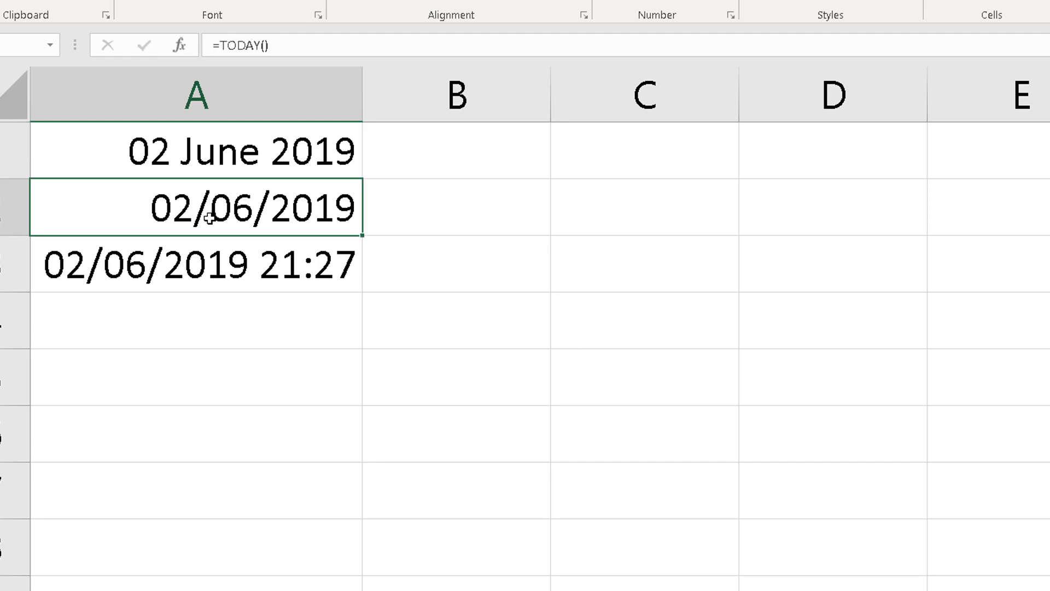
right_click(218, 216)
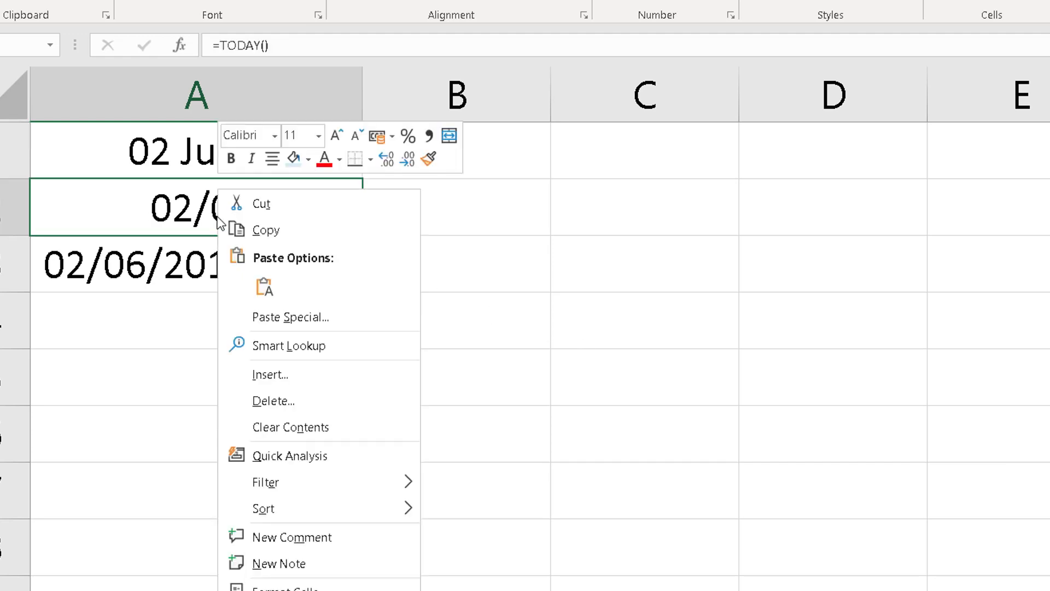
click(296, 588)
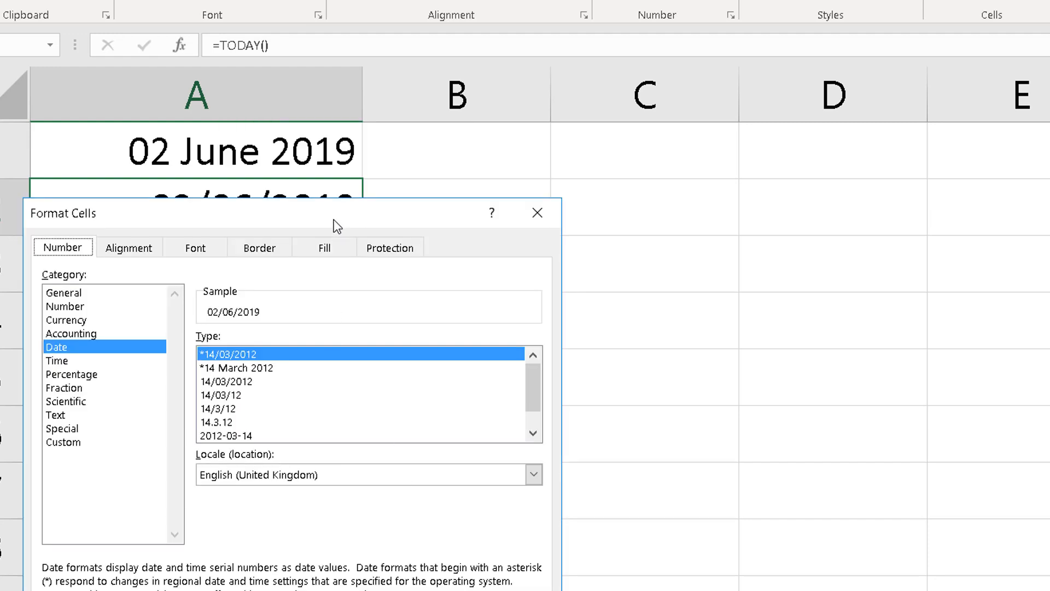
drag(335, 216, 688, 108)
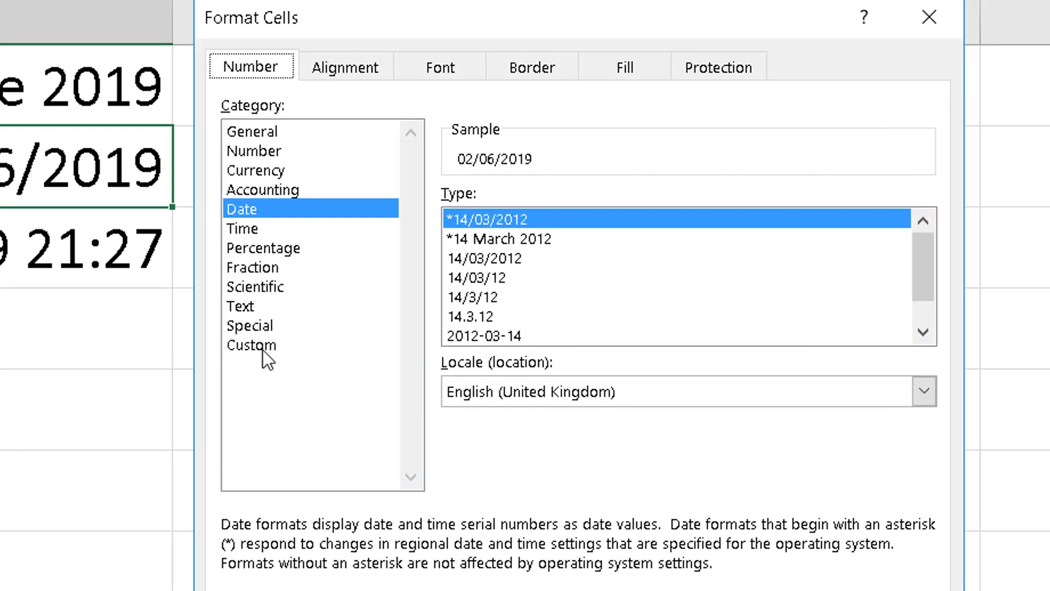
click(424, 334)
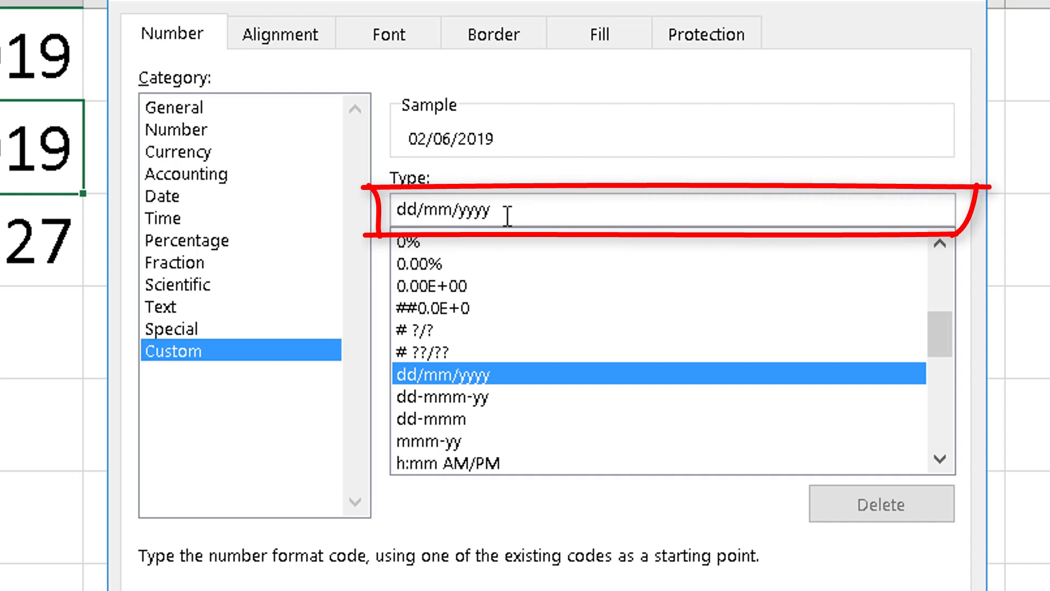
drag(508, 214, 388, 214)
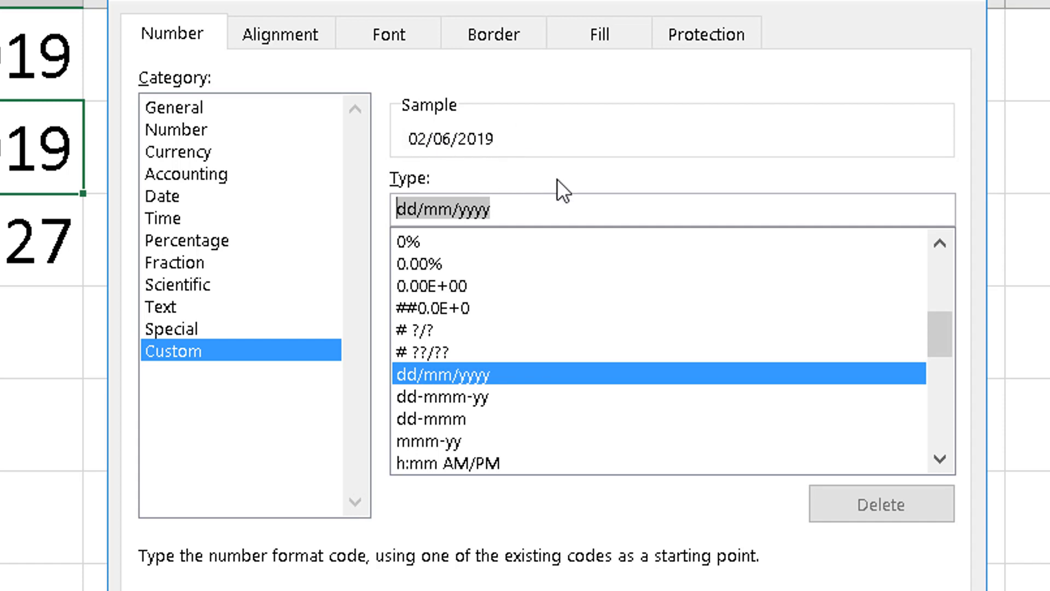
key(Delete)
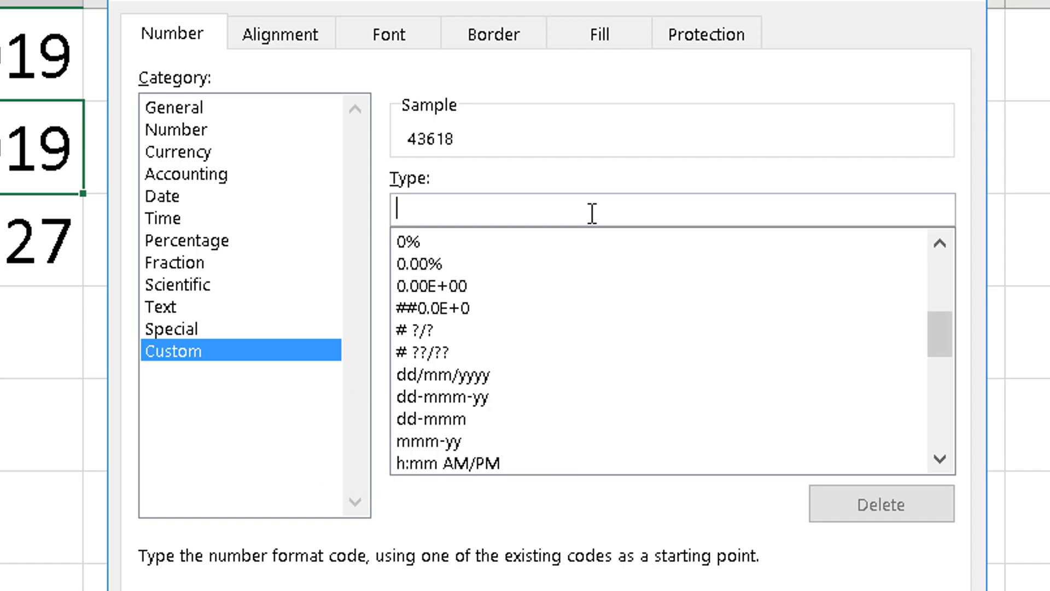
Try the day codes dd, ddd and dddd as the custom format, and clear the code again
text(dd)
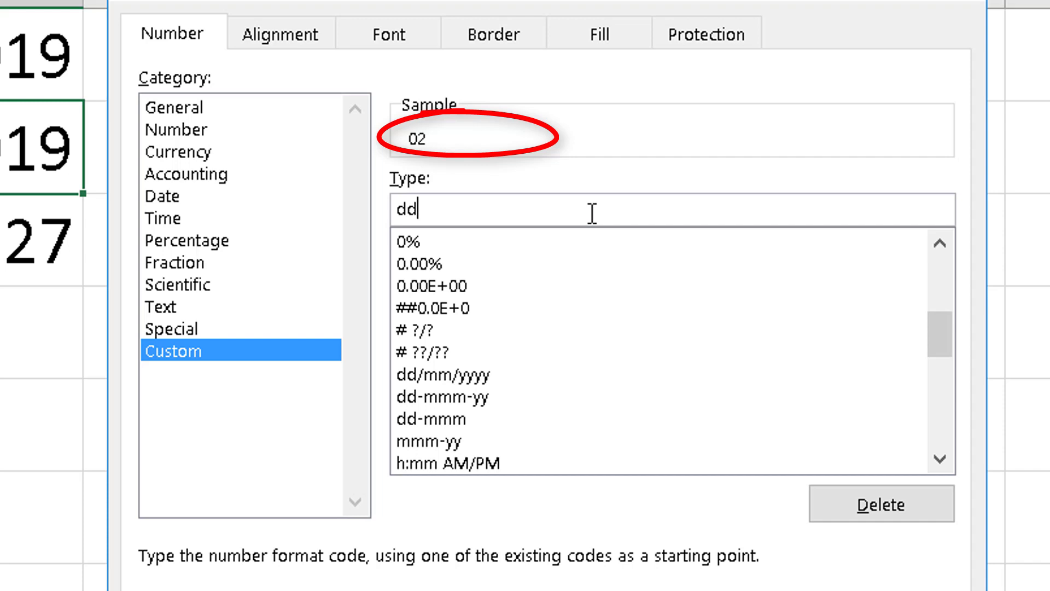
text(d)
text(d)
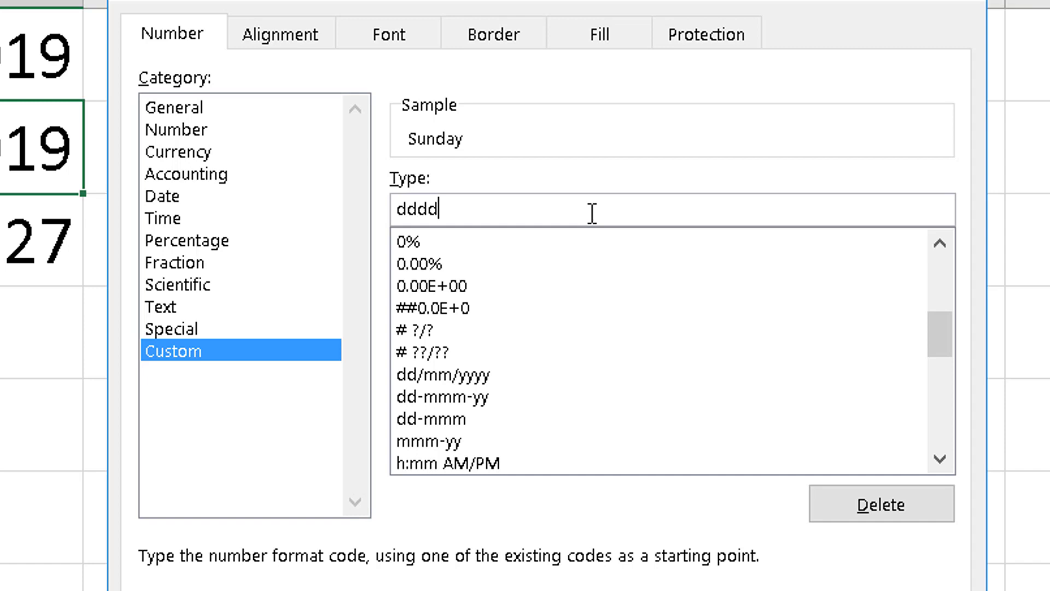
key(BackSpace)
key(BackSpace)
key(BackSpace)
key(BackSpace)
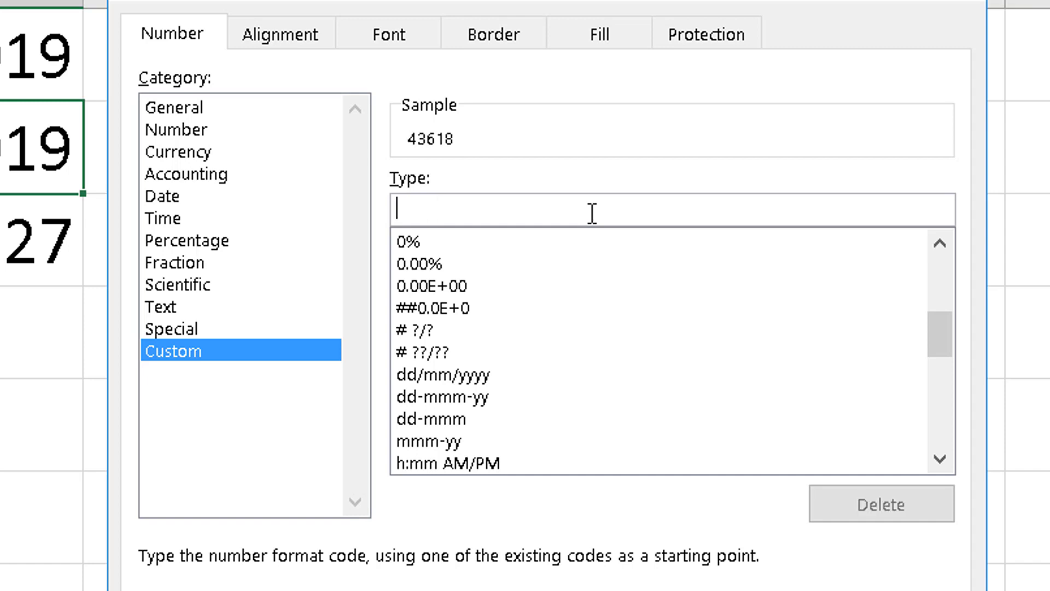
Try the month codes mm, mmm and mmmm as the custom format, and clear the code again
text(mm)
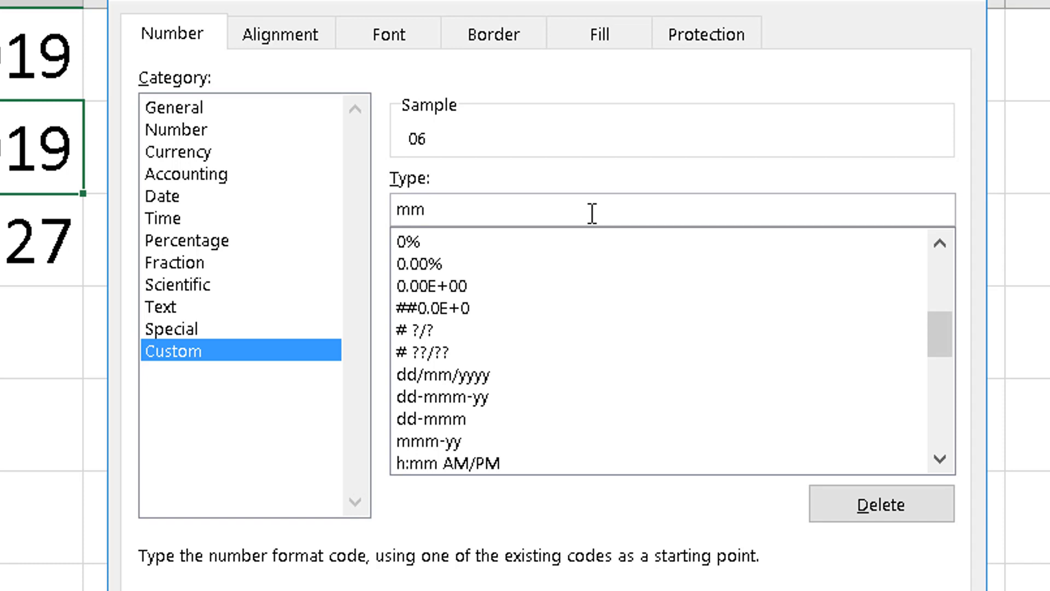
text(mm)
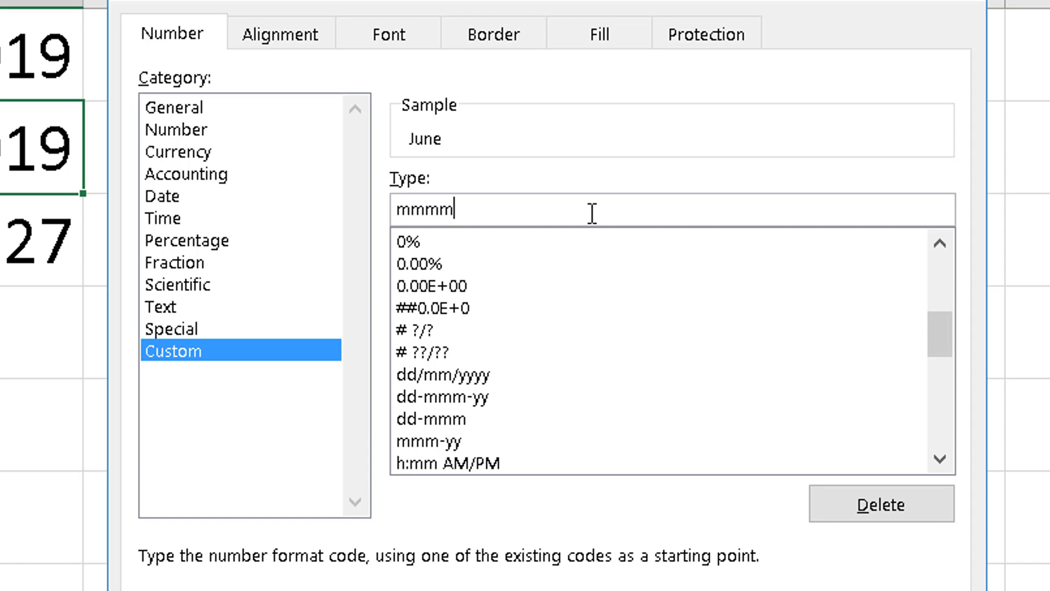
key(BackSpace)
key(BackSpace)
key(BackSpace)
key(BackSpace)
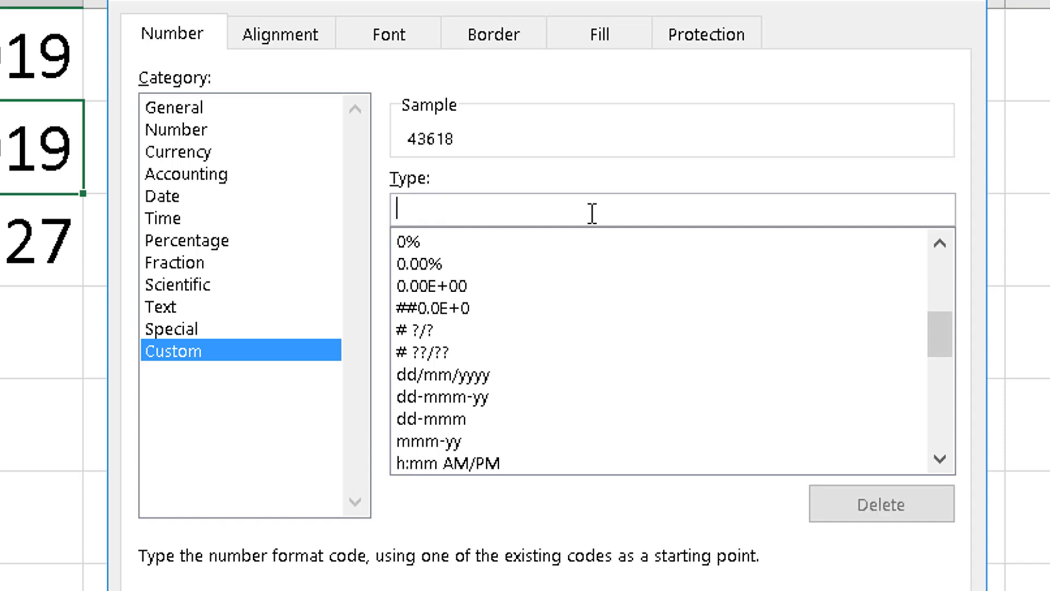
Try the year codes yy and yyyy as the custom format, and clear the code again
text(yy)
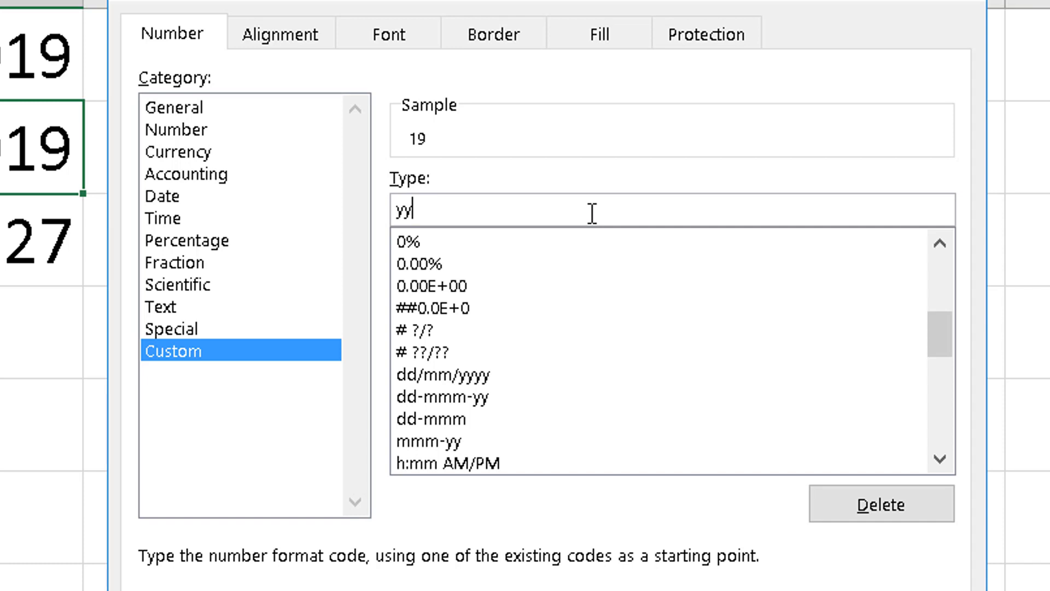
text(y)
text(y)
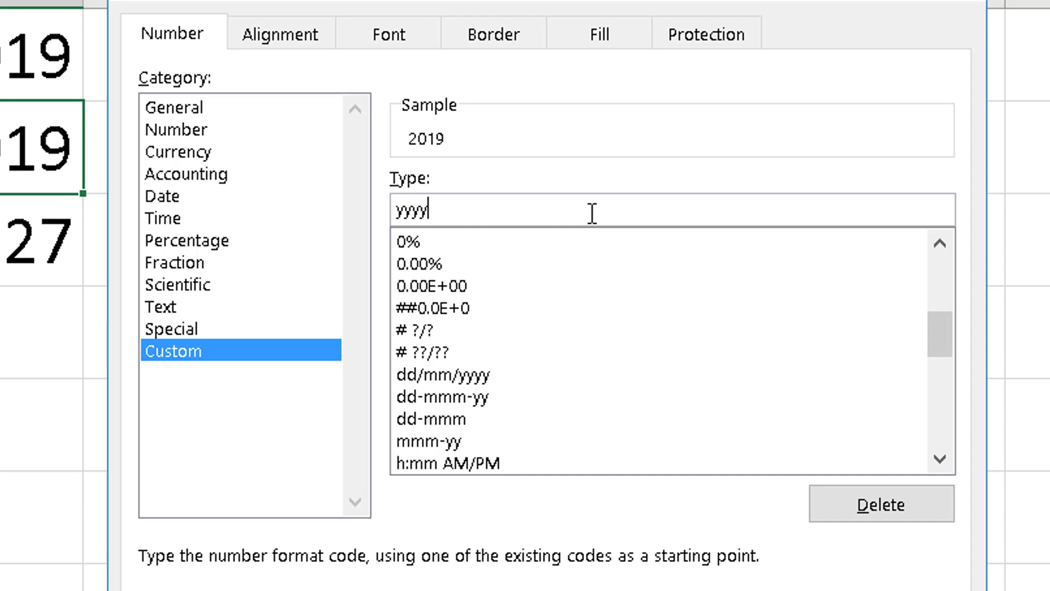
key(BackSpace)
key(BackSpace)
key(BackSpace)
key(BackSpace)
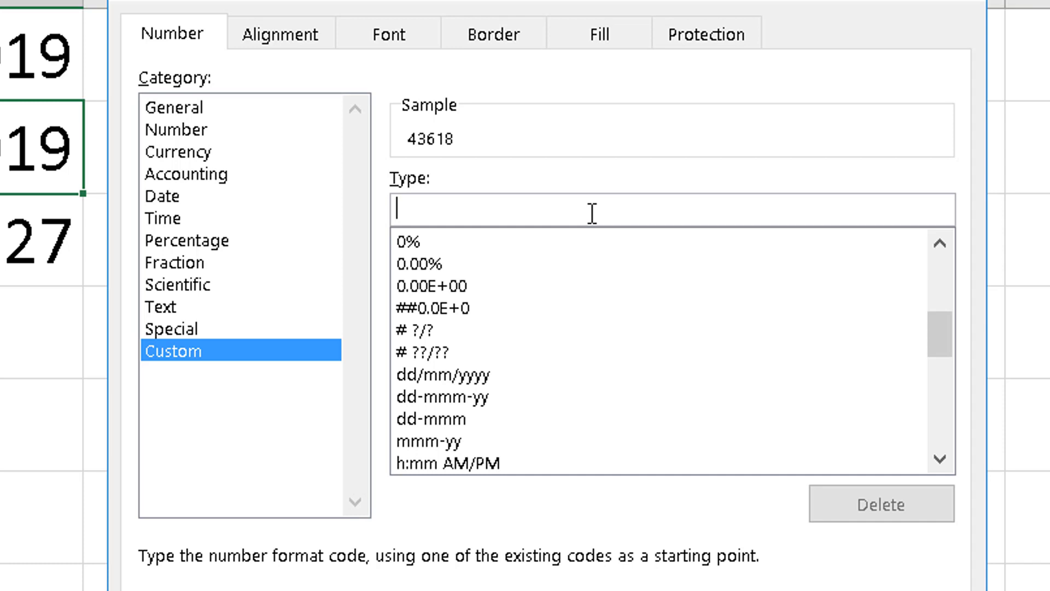
Apply the custom format code "dddd dd mmmm yyy" to cell A2
text(dddd)
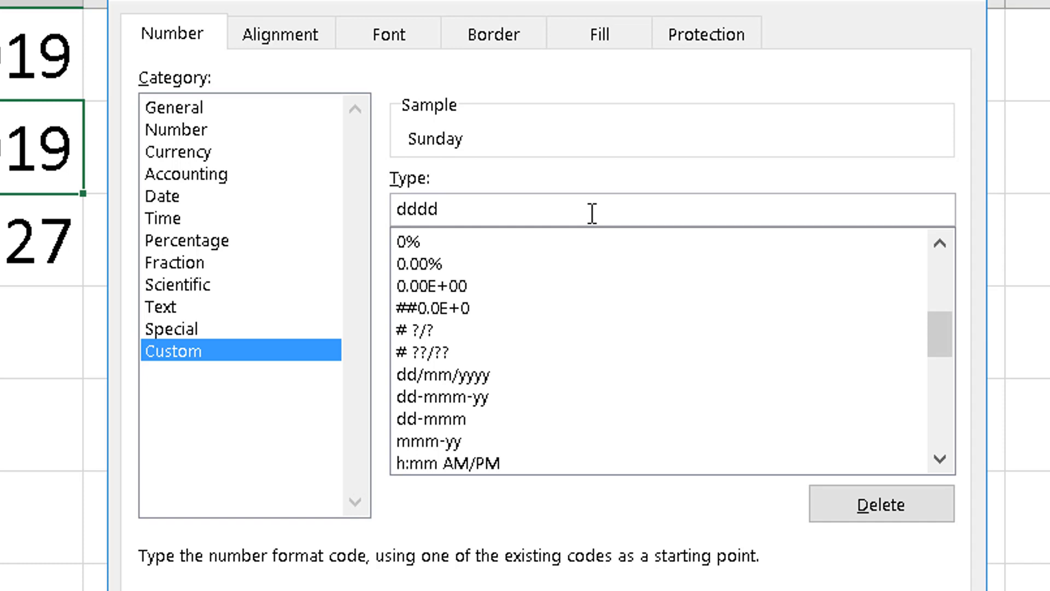
text( dd mmmm)
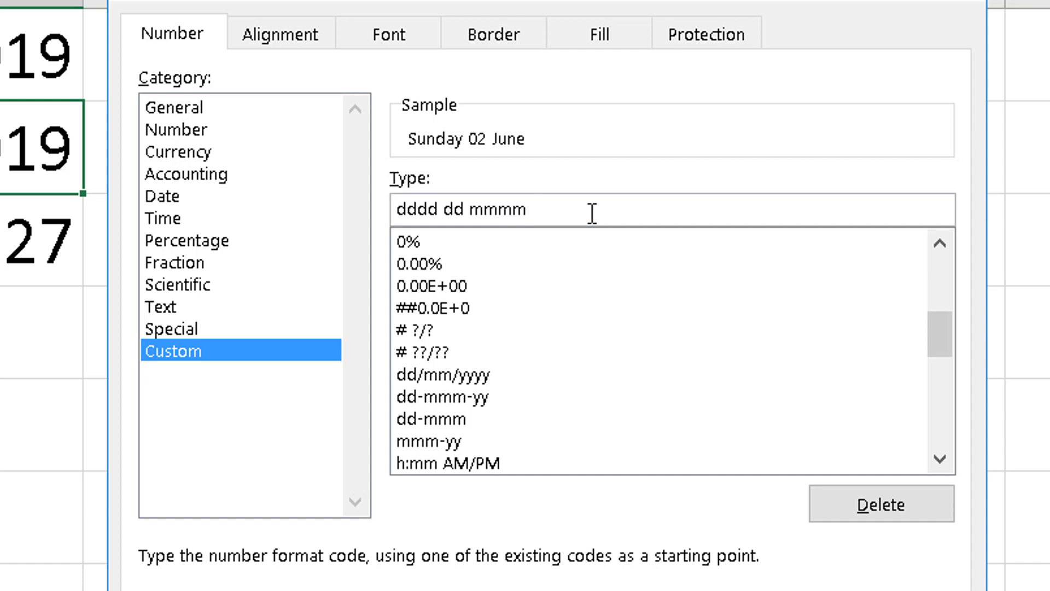
text( yyy)
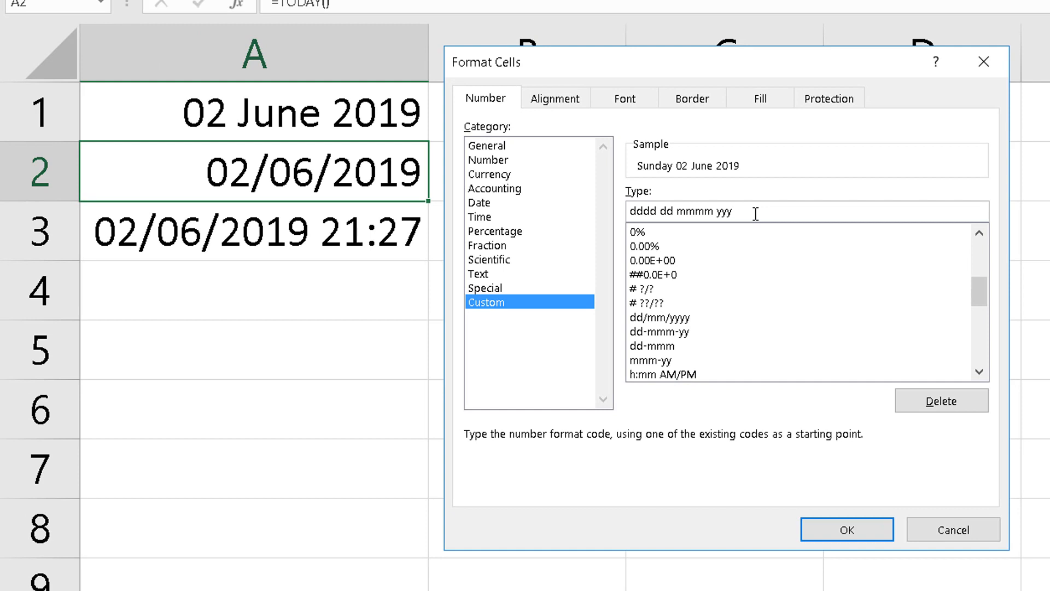
click(846, 527)
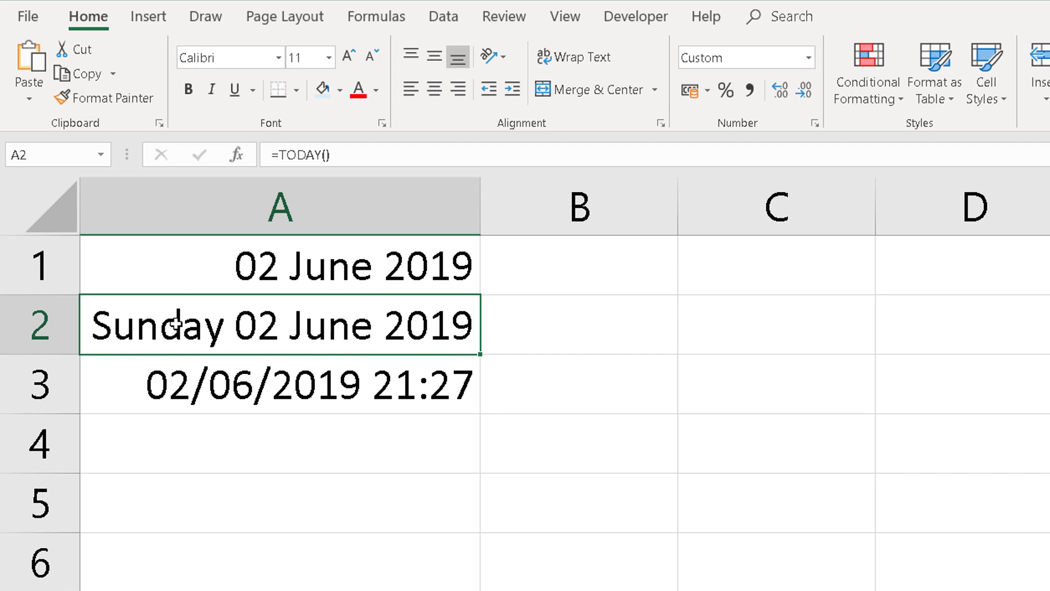
Copy the date formatting from cell A2 to cell A3 with Format Painter
click(100, 99)
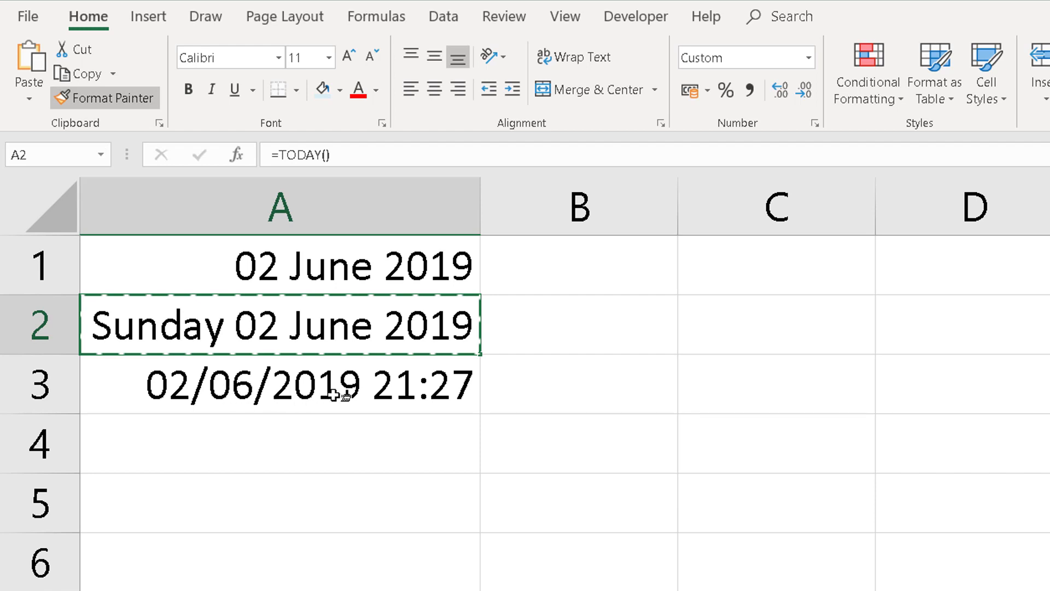
click(282, 383)
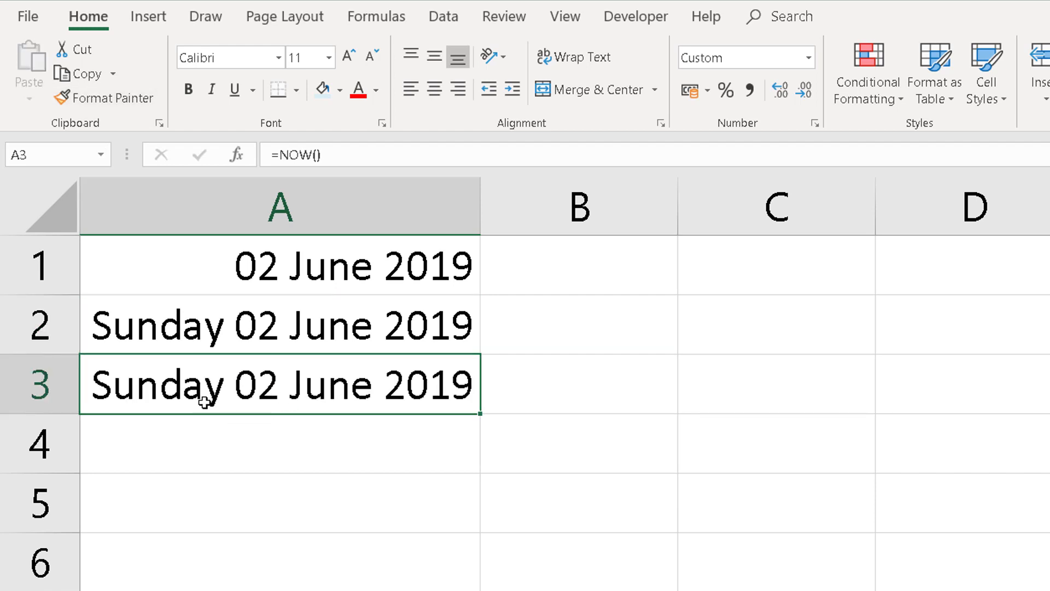